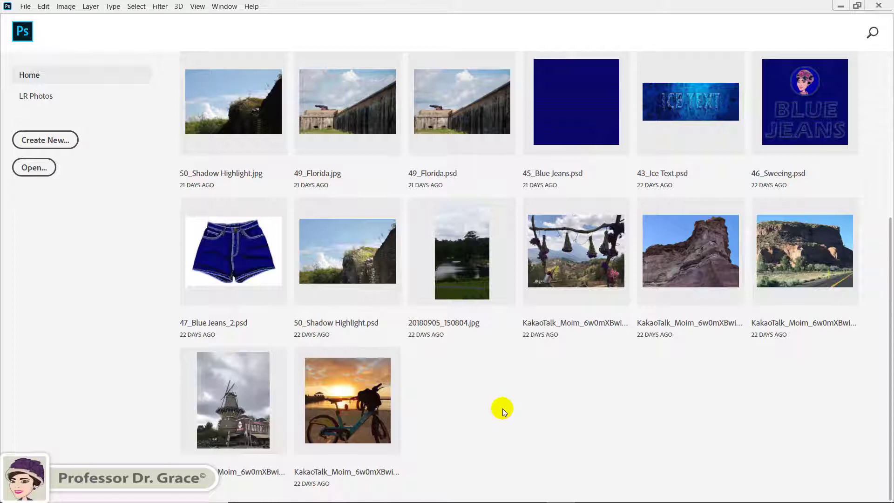
- Create a new 900×900 px document at 72 ppi, RGB Color, white background
key(ctrl+n)
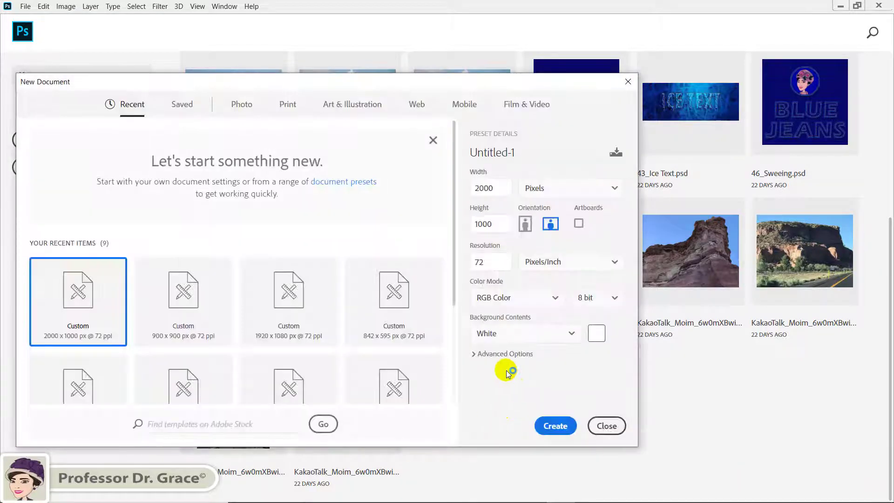
drag(499, 84, 678, 52)
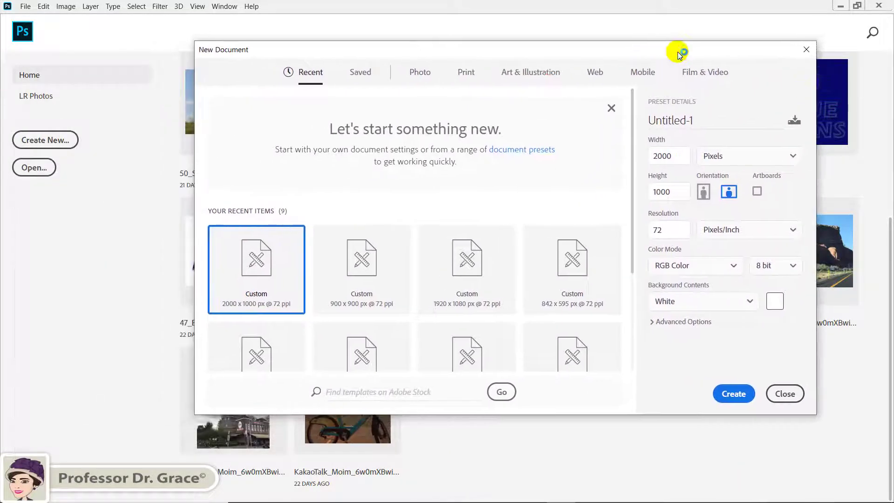
click(729, 158)
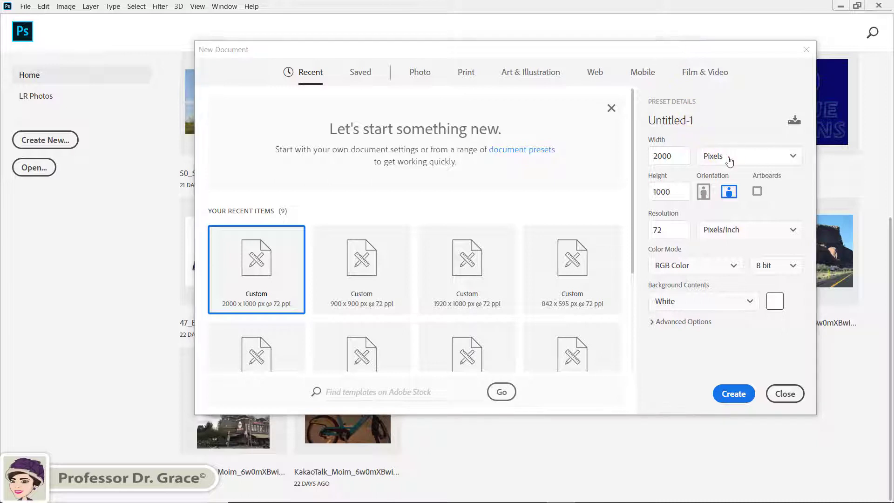
click(728, 176)
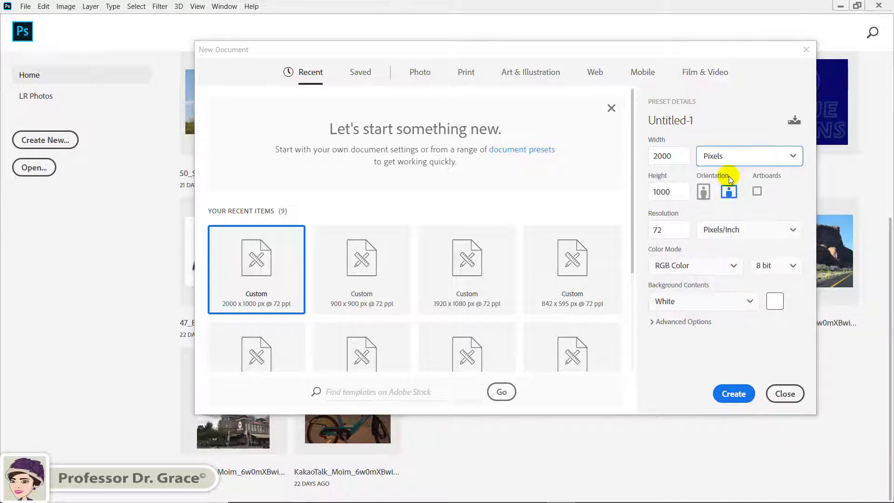
double_click(678, 155)
text(900)
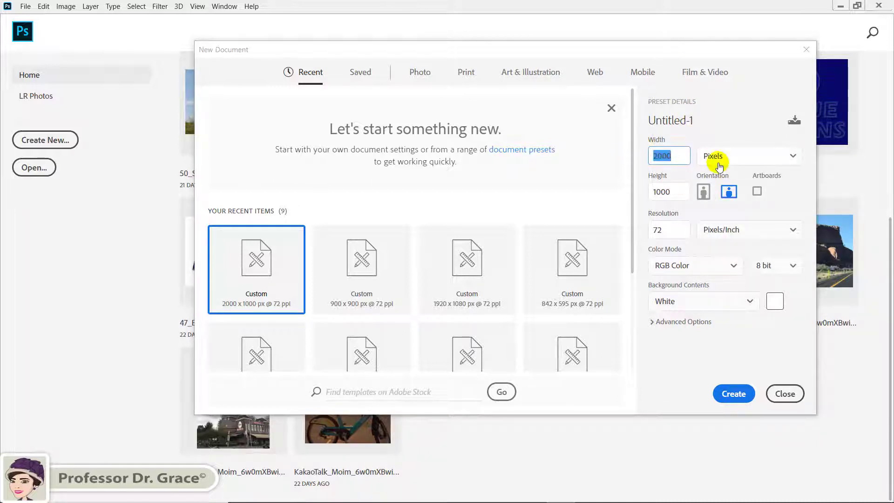
double_click(670, 191)
text(900)
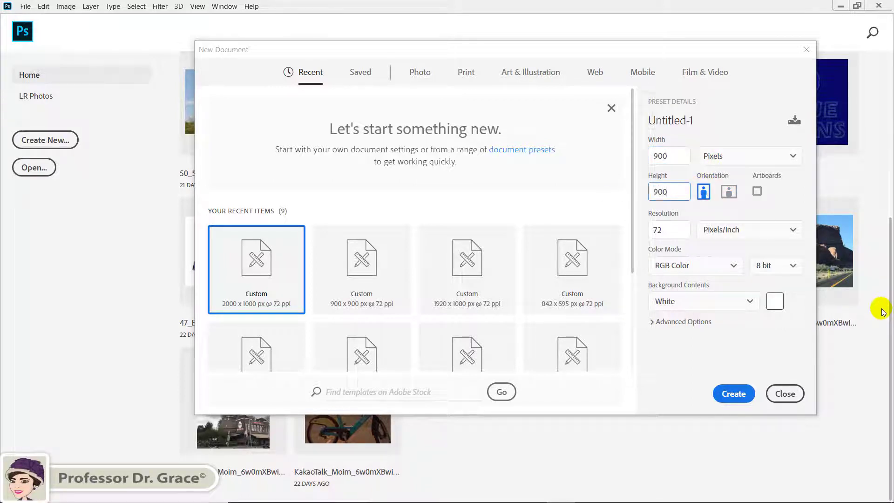
drag(680, 230, 647, 239)
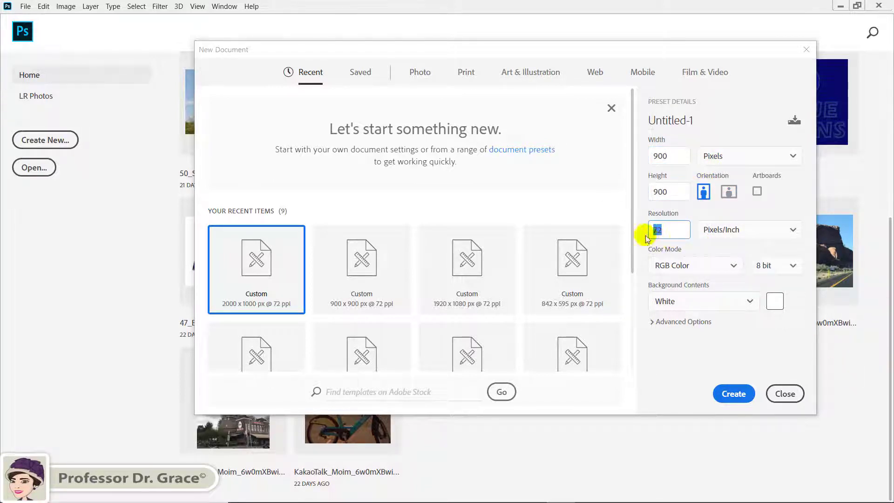
click(674, 230)
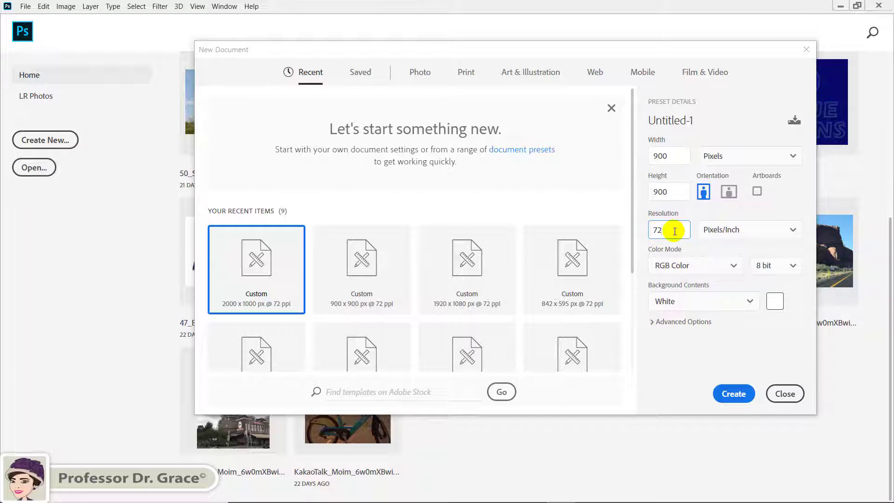
click(734, 265)
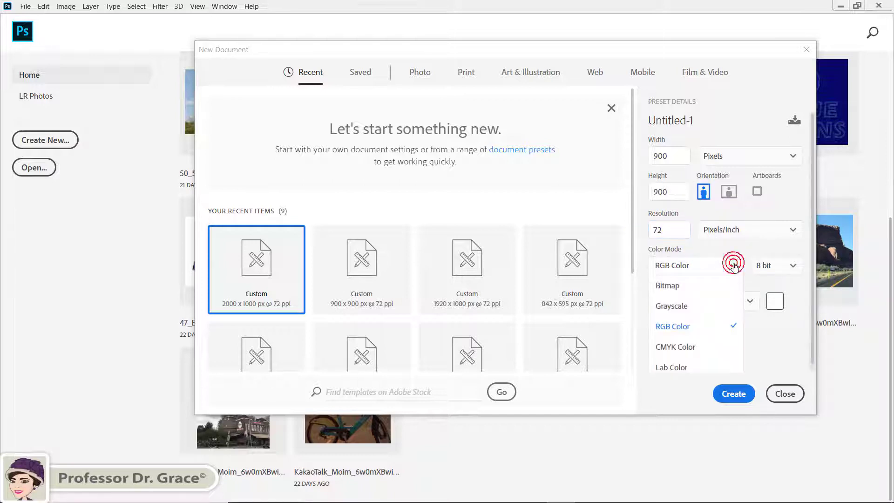
click(680, 329)
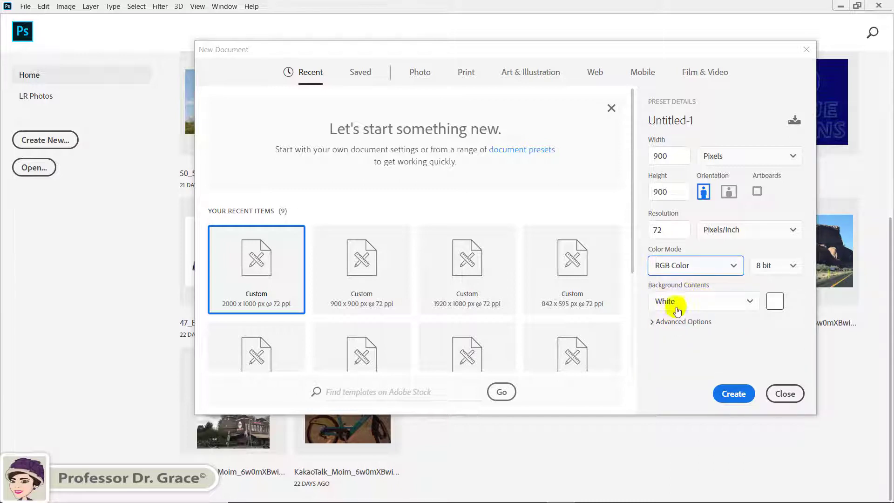
click(734, 396)
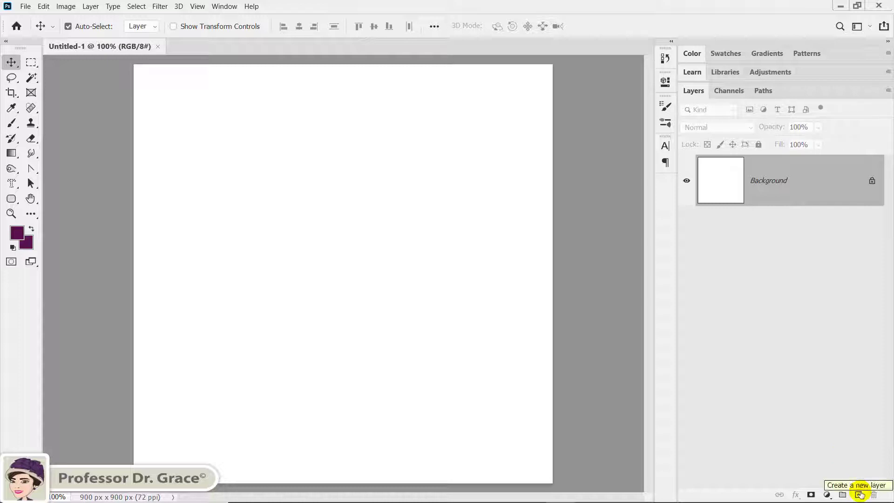
- Add a new empty layer above the Background and rename it Diamond
click(860, 495)
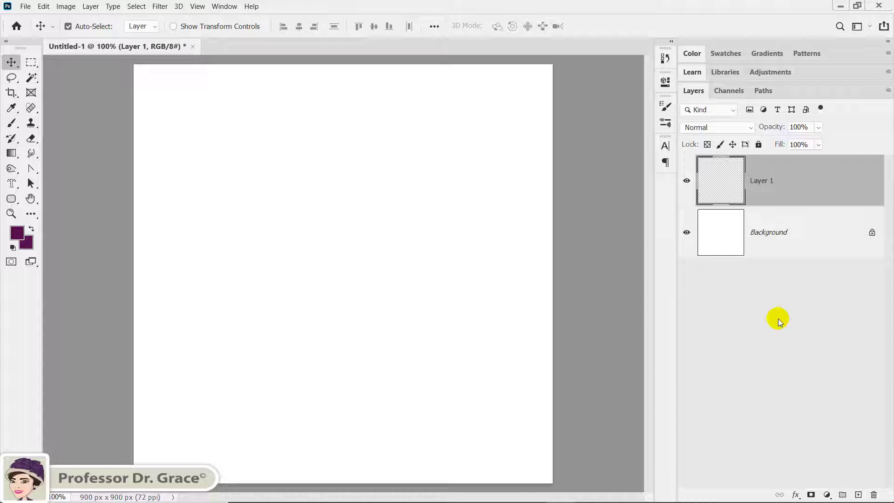
double_click(765, 183)
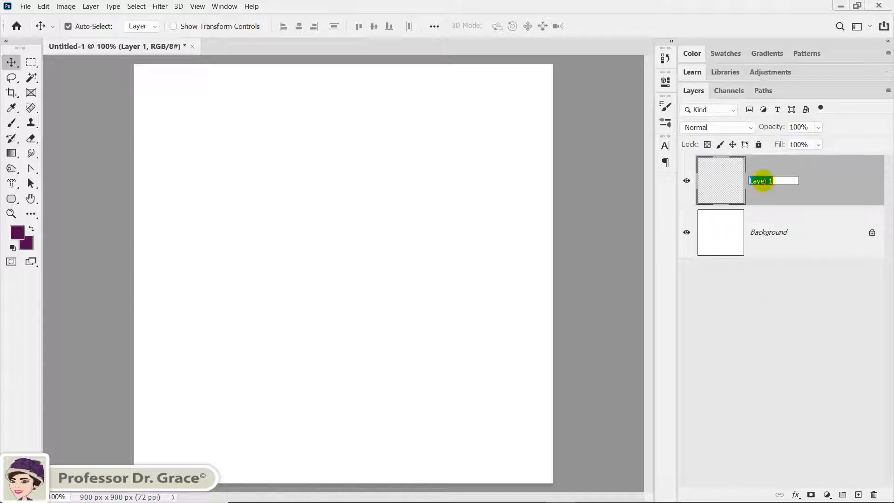
text(Damond)
key(Return)
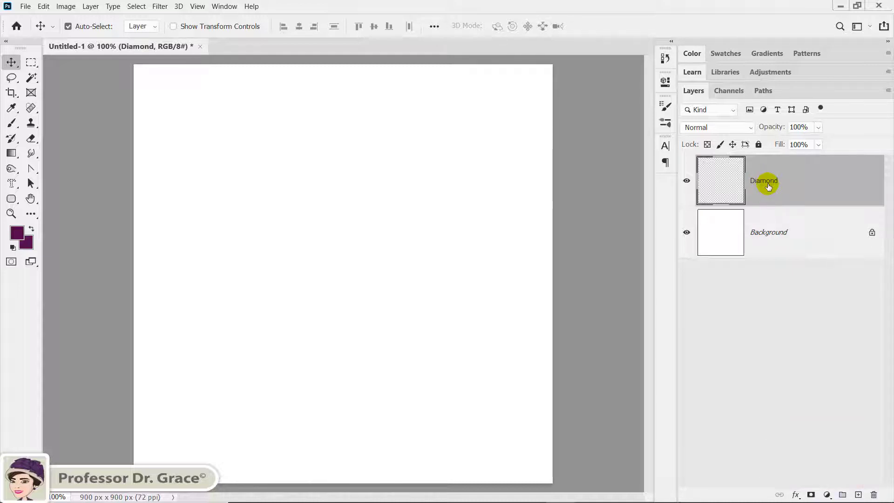
- Draw a large circular selection across the canvas with the Elliptical Marquee Tool
click(29, 62)
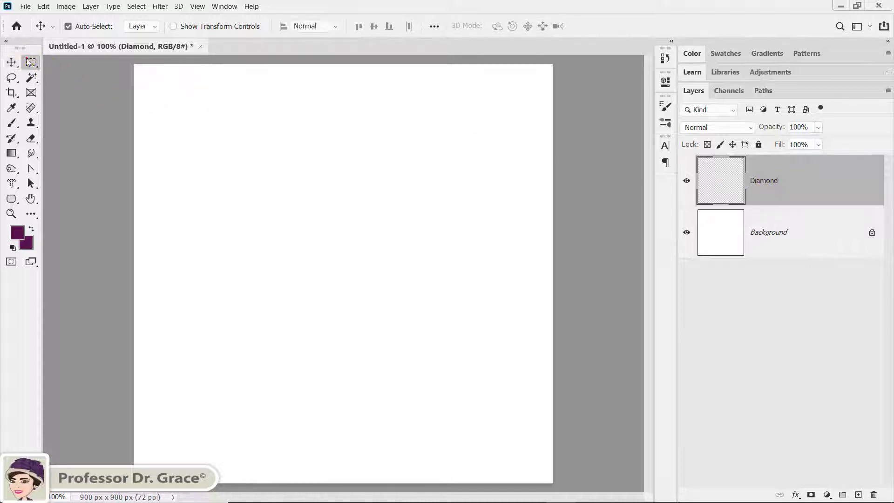
right_click(29, 62)
click(63, 71)
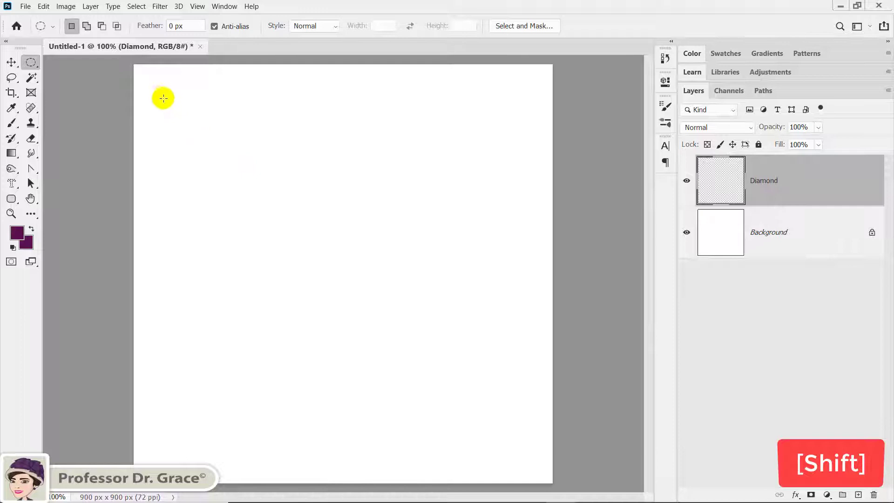
drag(158, 94, 536, 479)
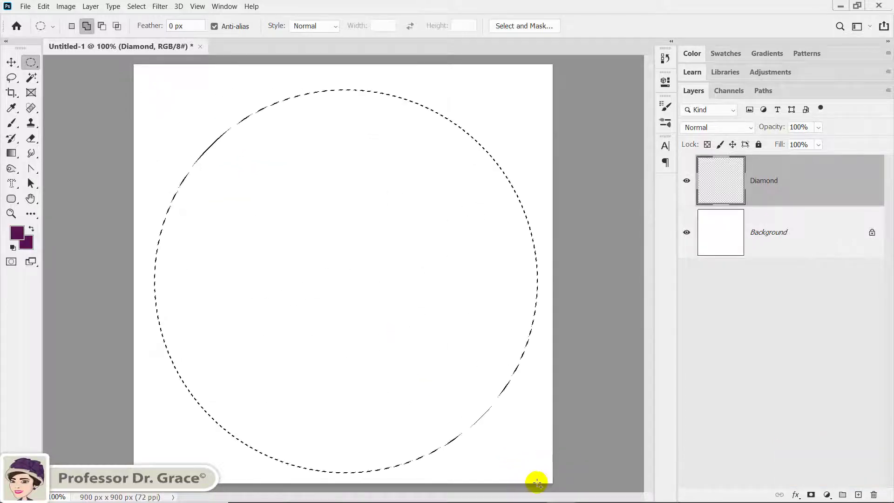
drag(347, 306, 344, 298)
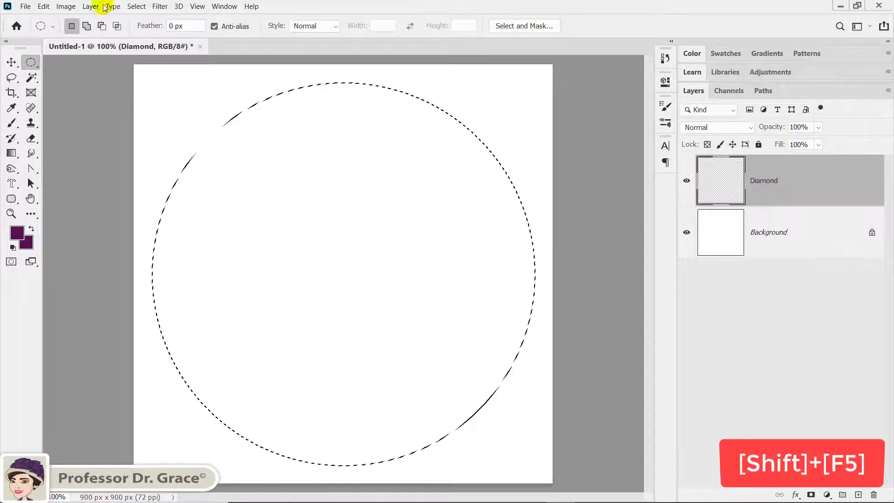
- Fill the circular selection with 50% Gray
click(45, 6)
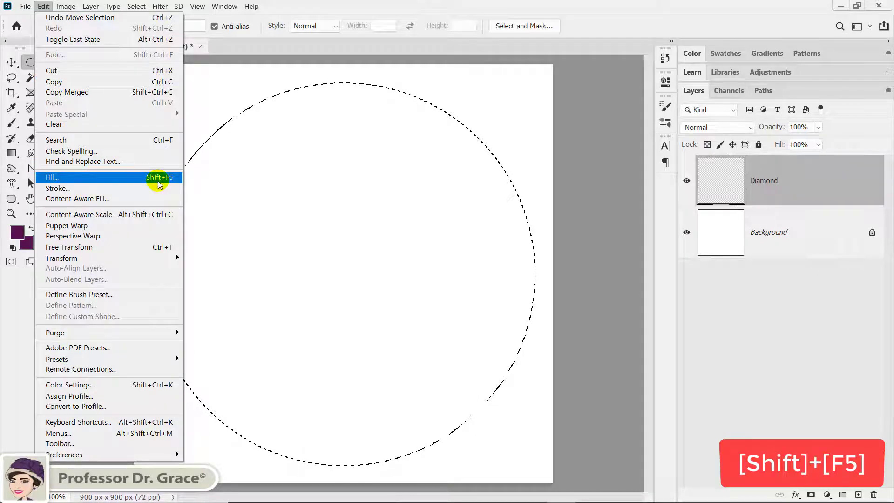
click(158, 184)
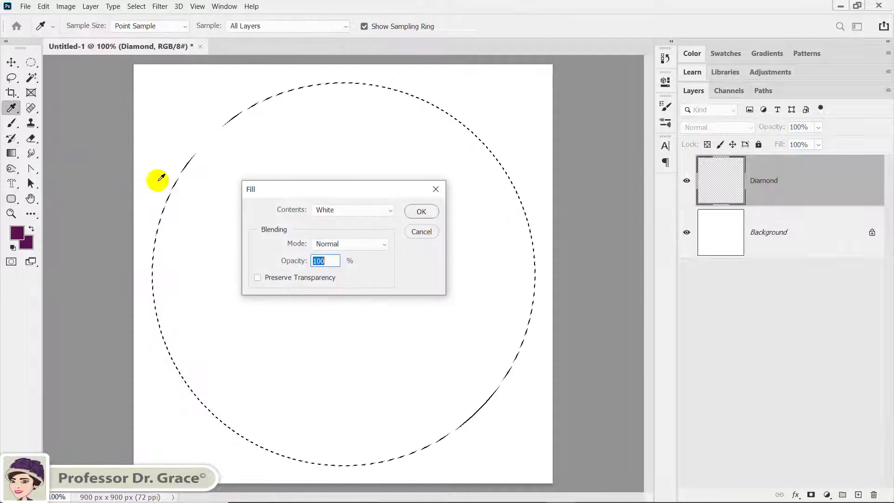
click(393, 212)
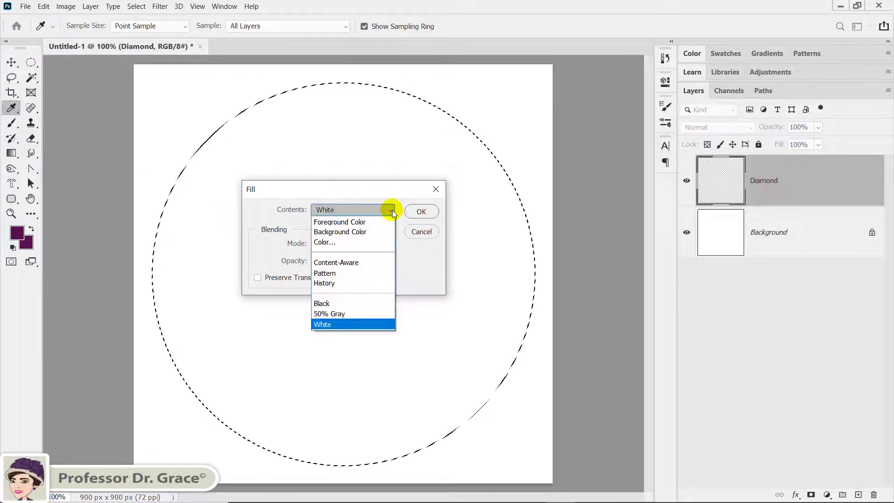
click(369, 316)
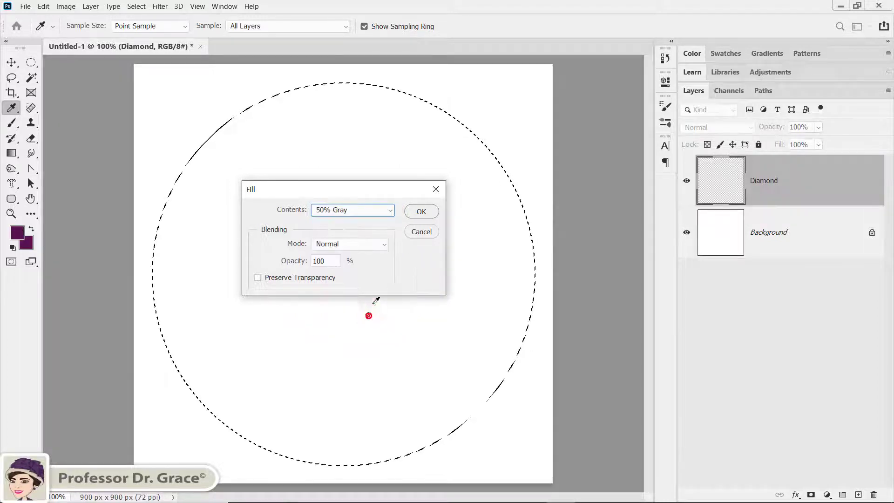
click(424, 211)
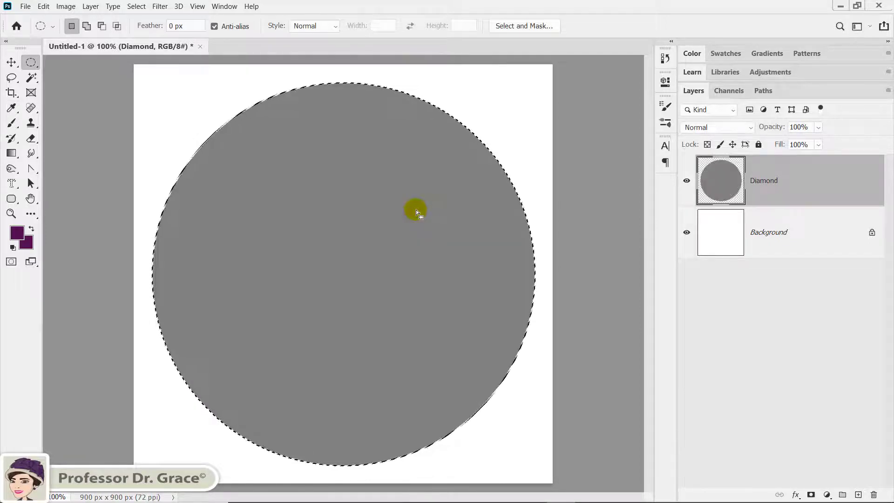
- Apply Add Noise at 240% amount, Uniform distribution, Monochromatic
click(160, 7)
mouse_move(169, 162)
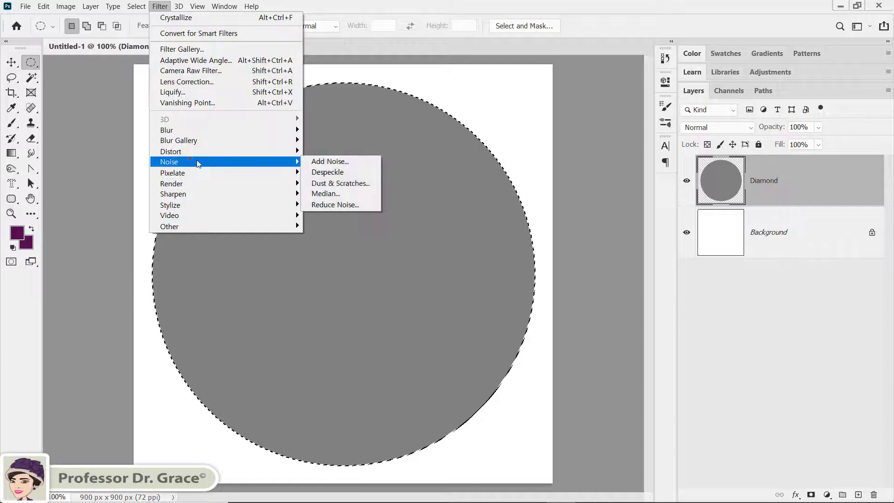
click(326, 167)
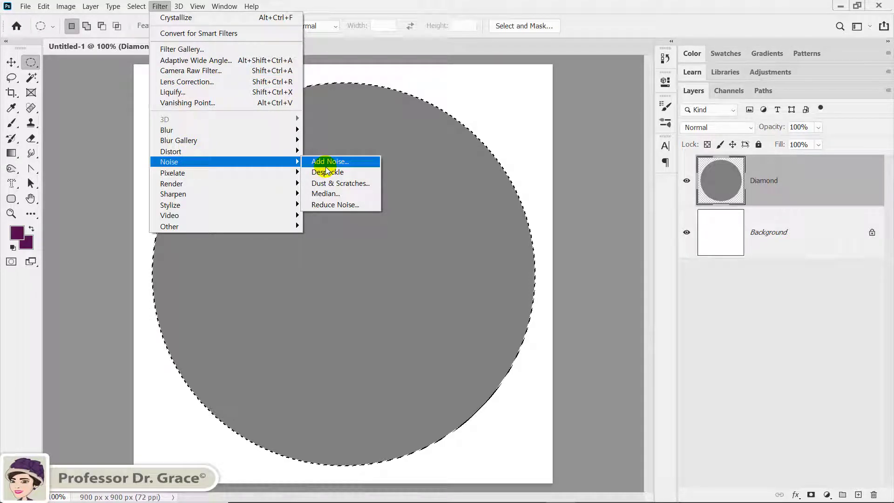
click(326, 165)
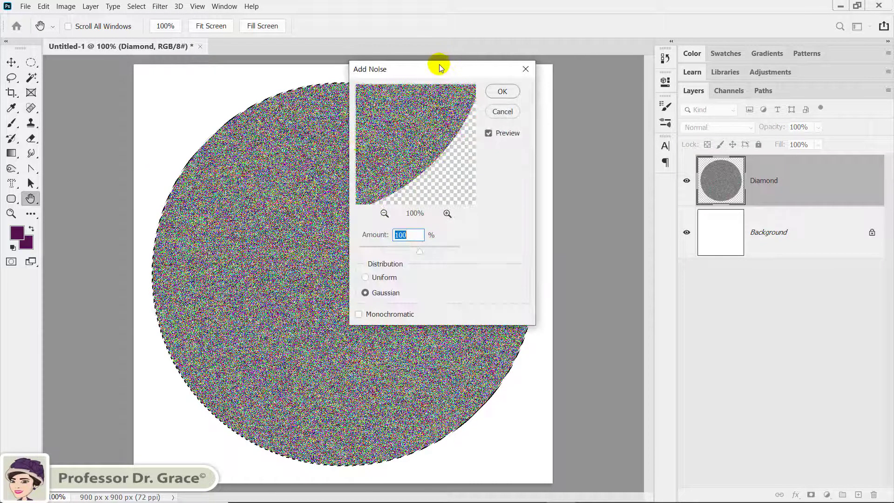
mouse_move(440, 66)
mouse_down()
mouse_move(371, 142)
mouse_move(332, 147)
mouse_up()
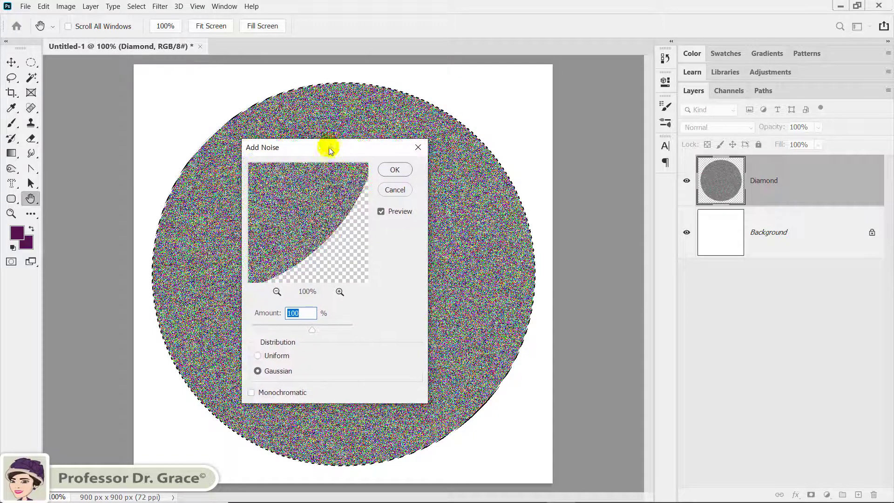
click(298, 317)
text(2)
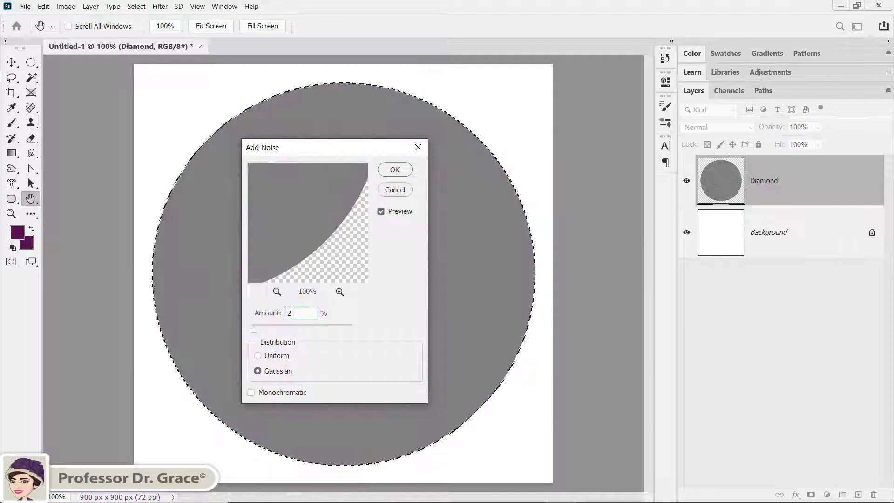
text(40)
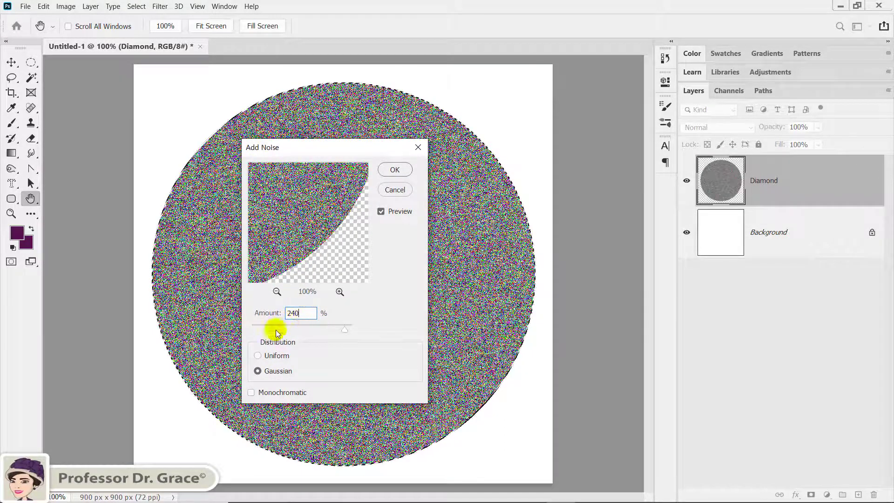
click(274, 359)
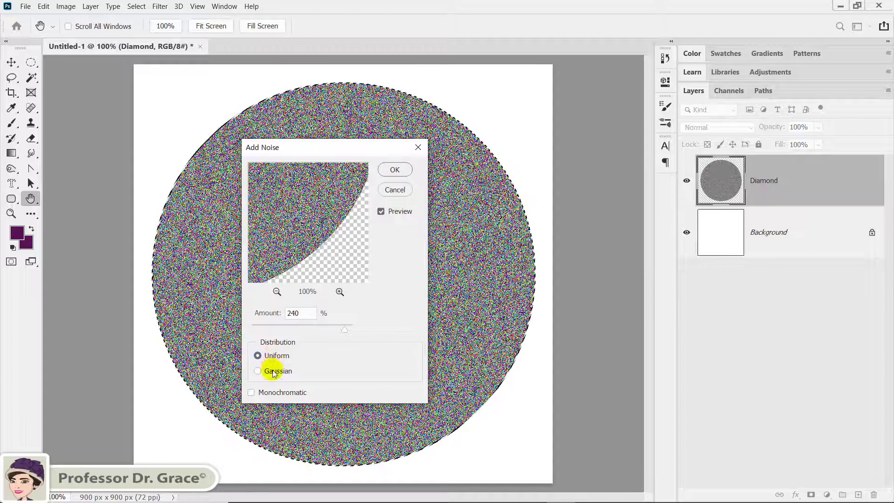
click(252, 393)
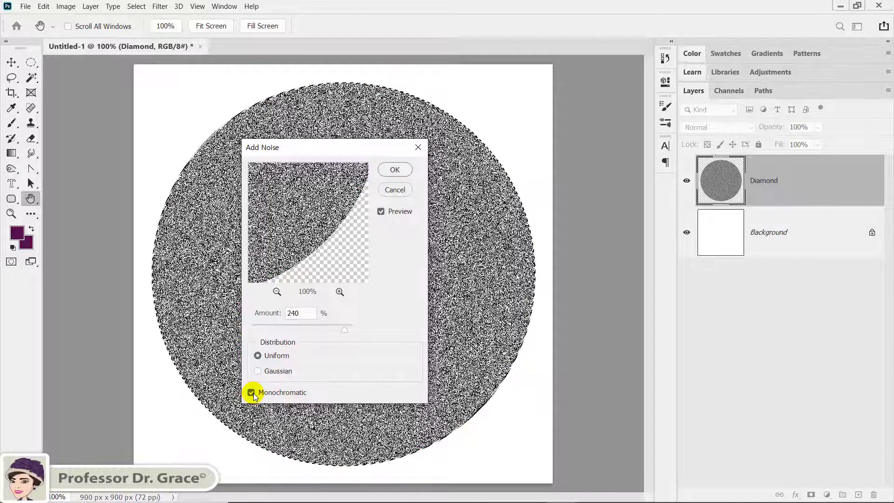
click(395, 170)
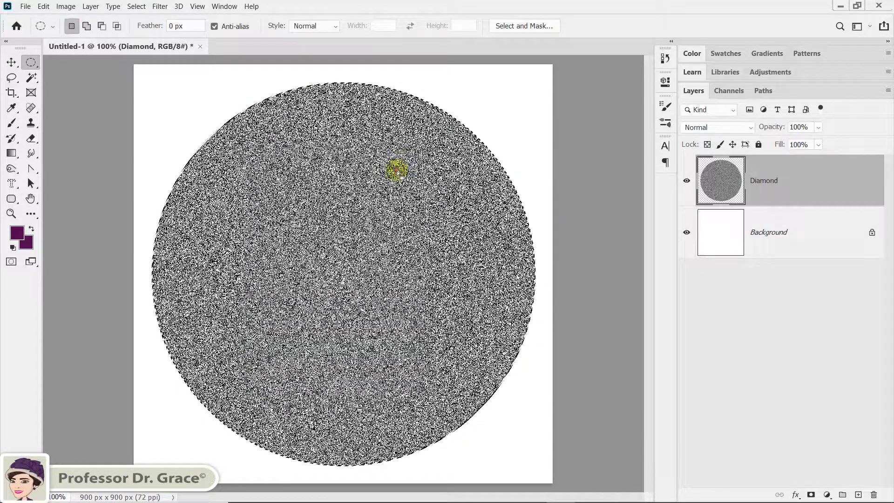
- Apply Blur More, then Crystallize with a cell size of 65
click(159, 6)
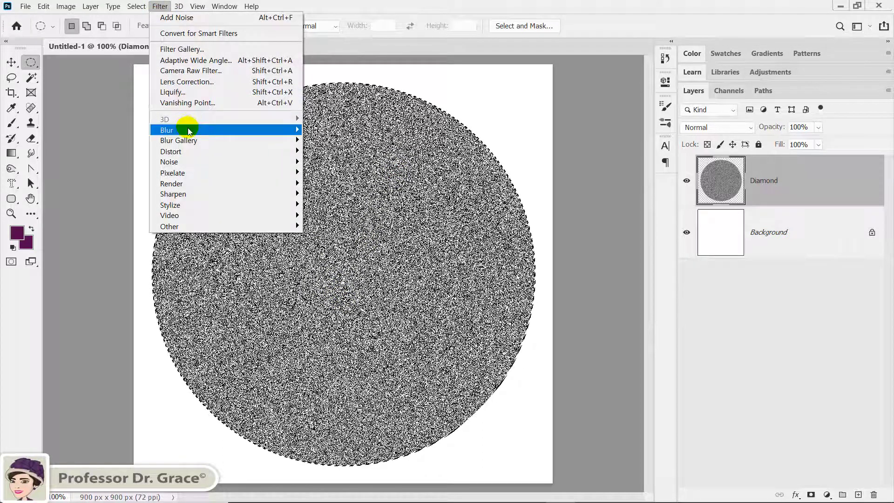
mouse_move(166, 130)
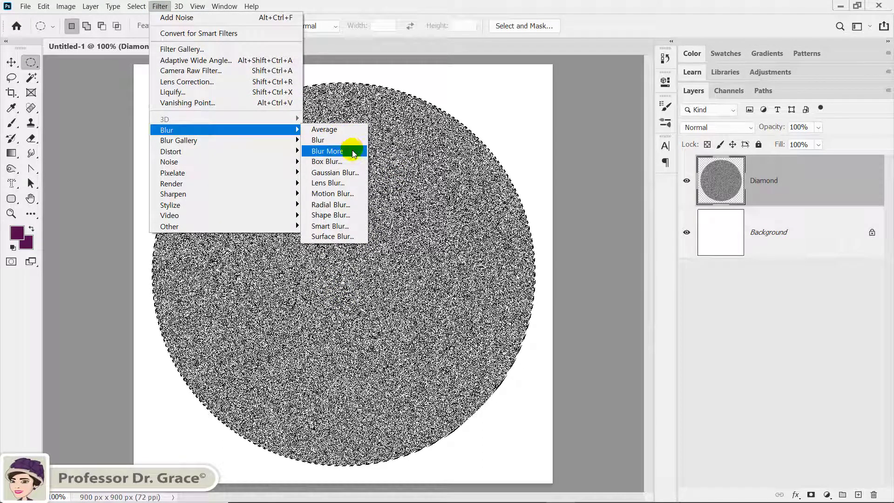
click(352, 150)
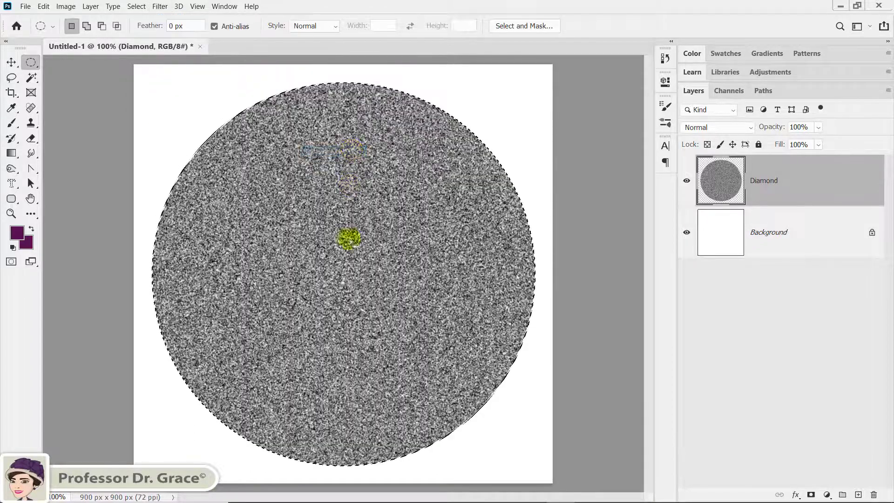
click(159, 7)
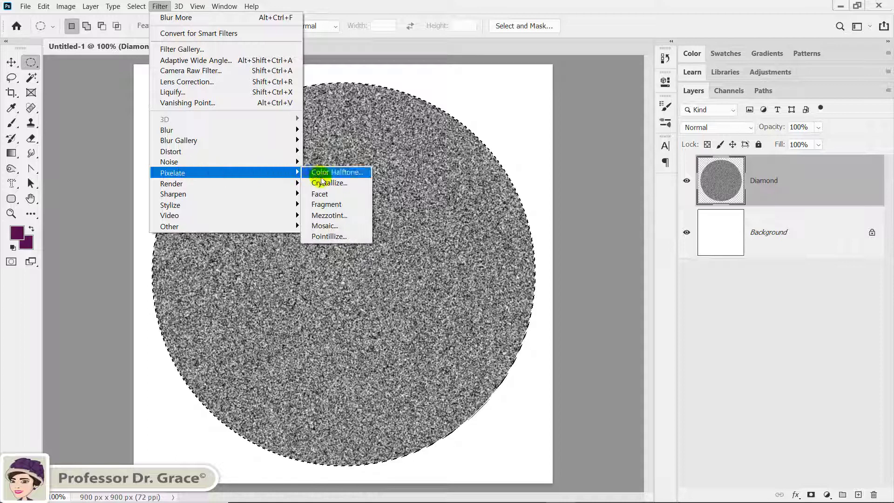
mouse_move(172, 172)
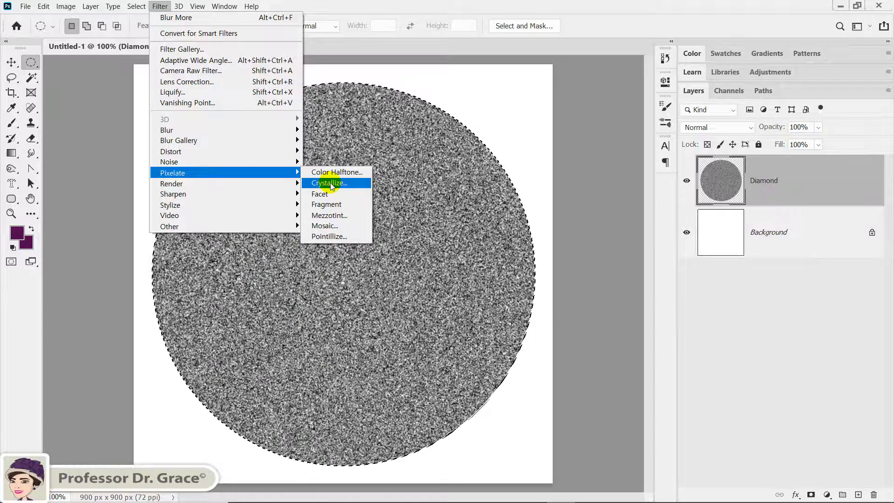
click(331, 183)
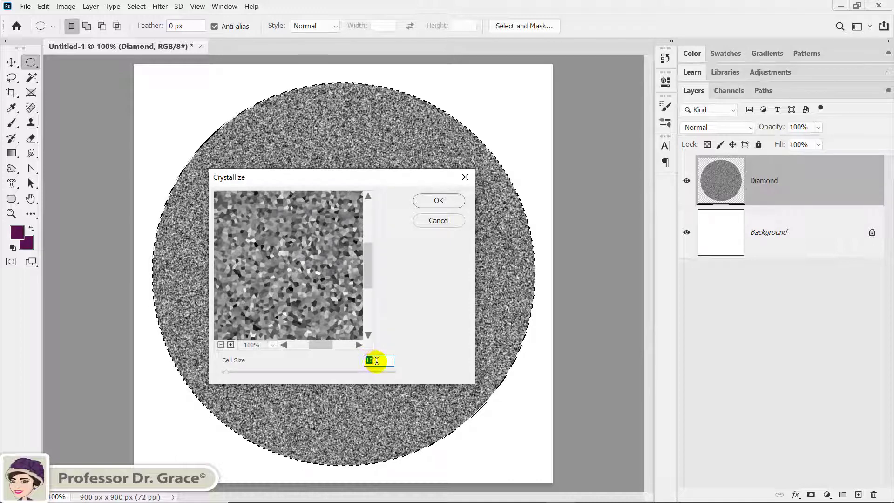
text(6)
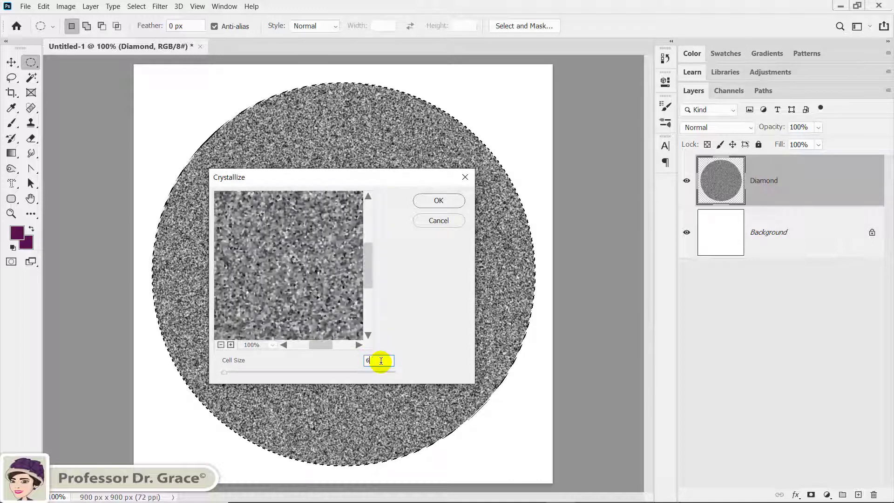
text(5)
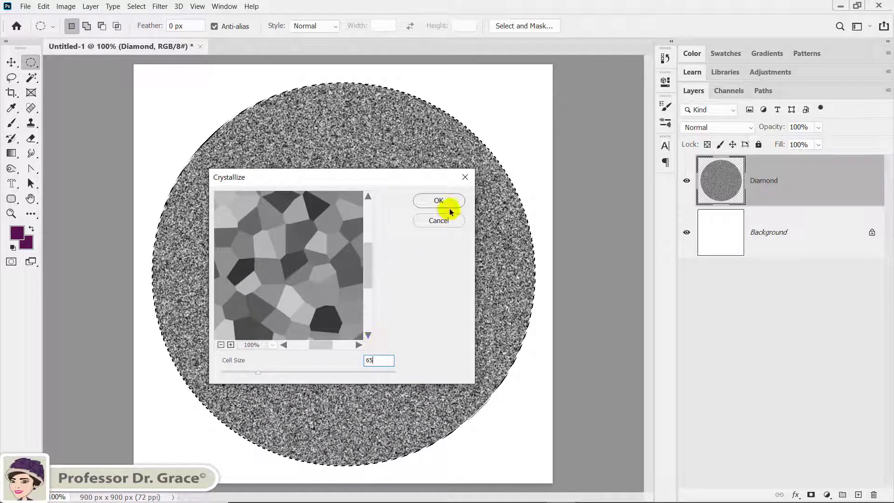
click(446, 203)
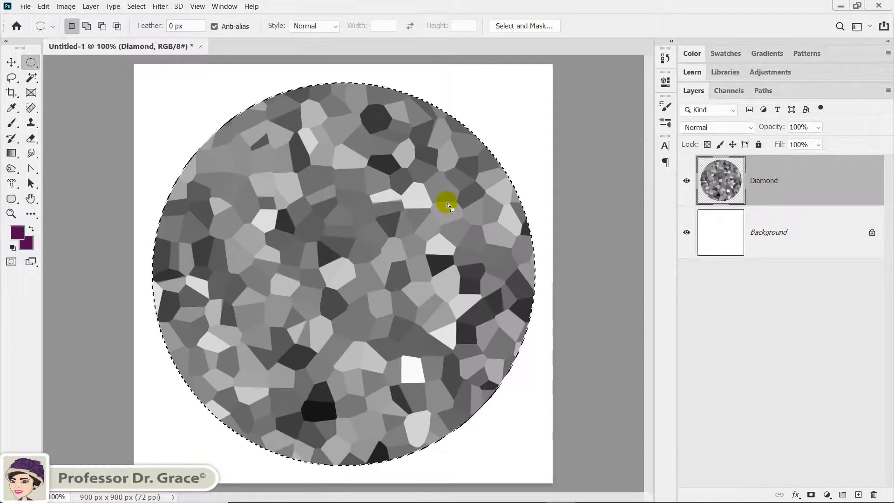
- Apply Levels with black input 45 and white input 165, then deselect
key(ctrl+l)
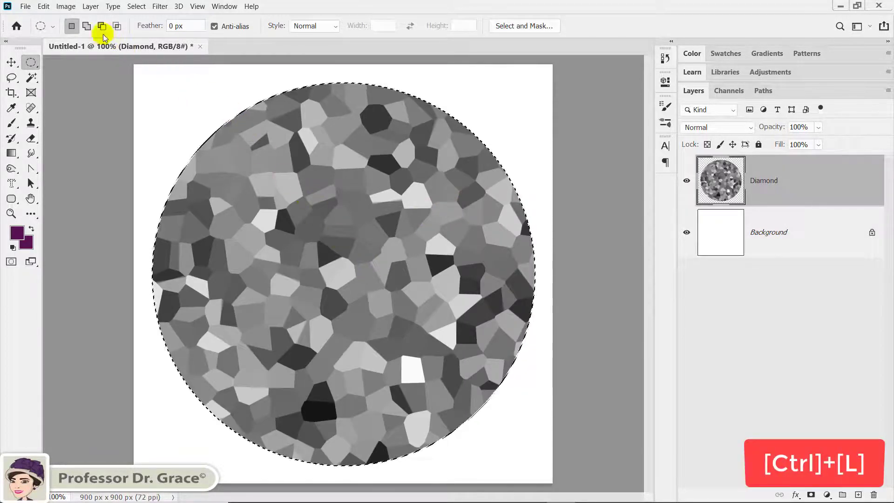
click(66, 7)
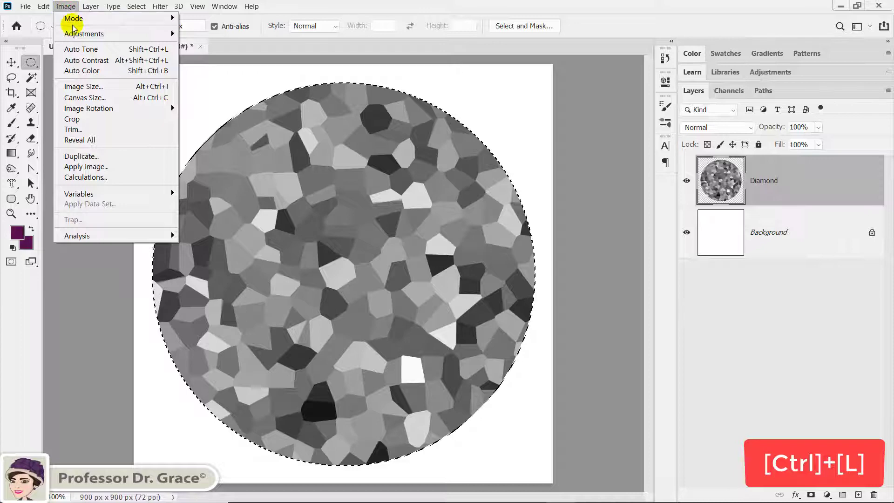
mouse_move(84, 34)
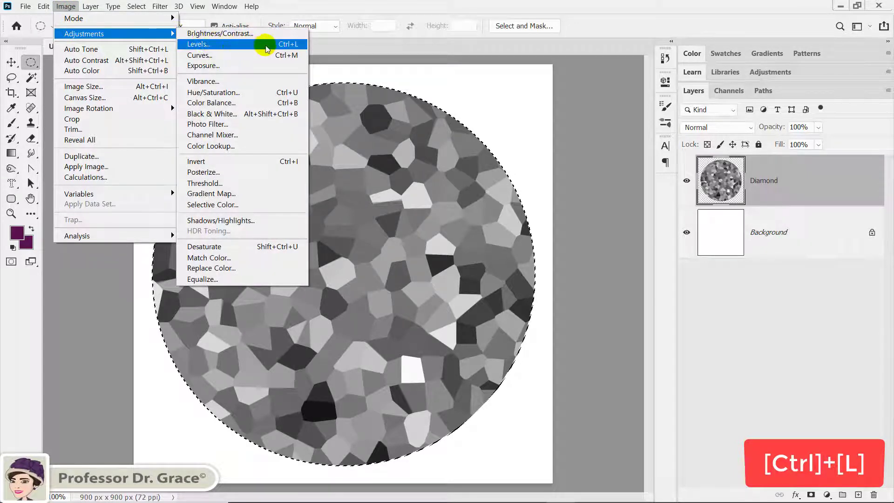
click(290, 46)
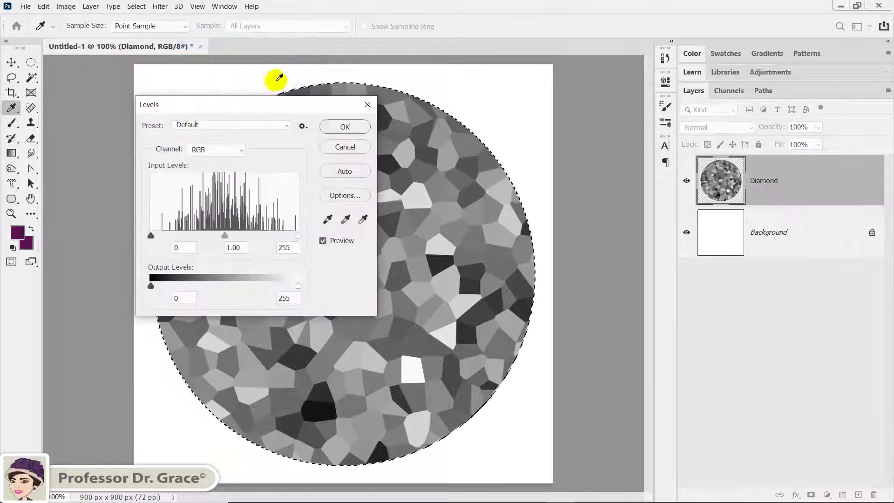
drag(267, 105, 355, 164)
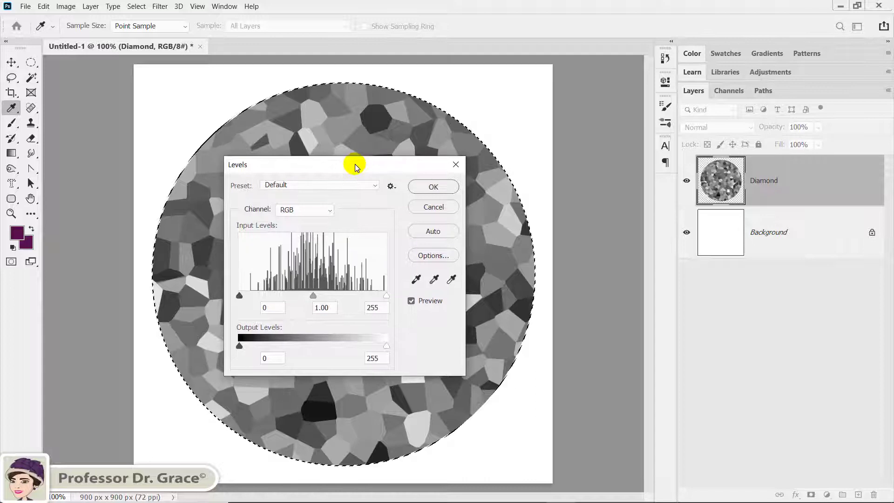
double_click(280, 307)
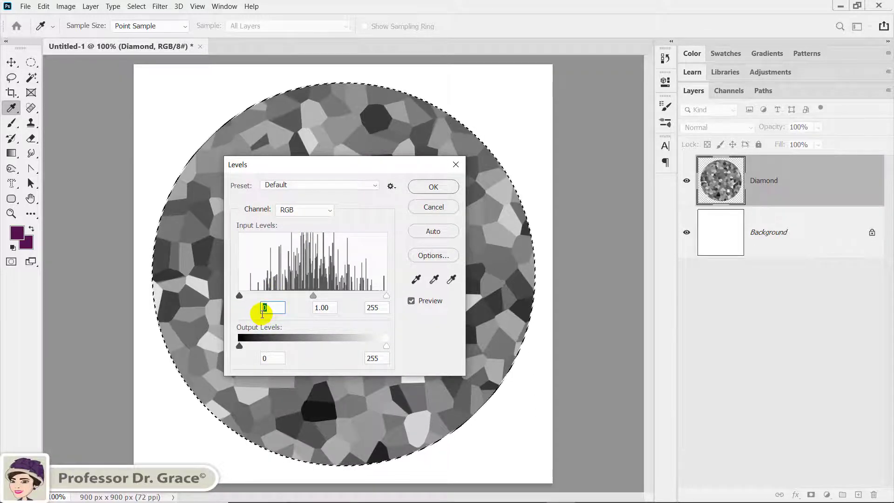
text(45)
double_click(373, 307)
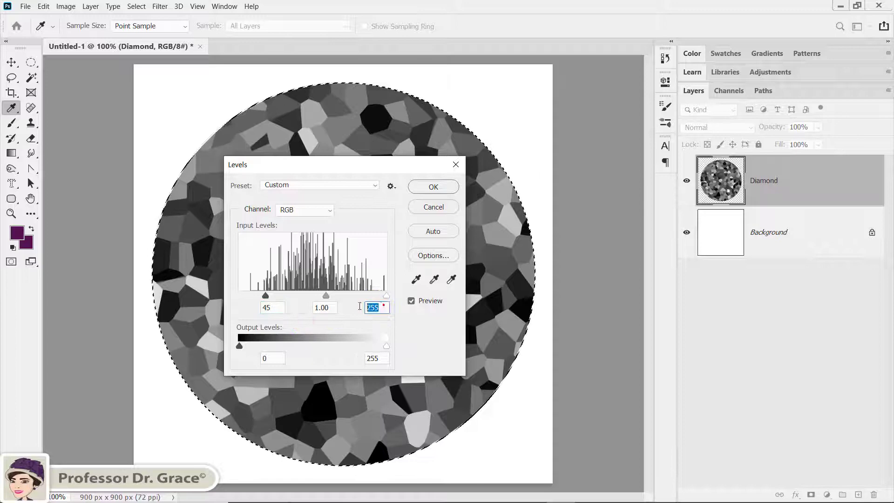
text(16)
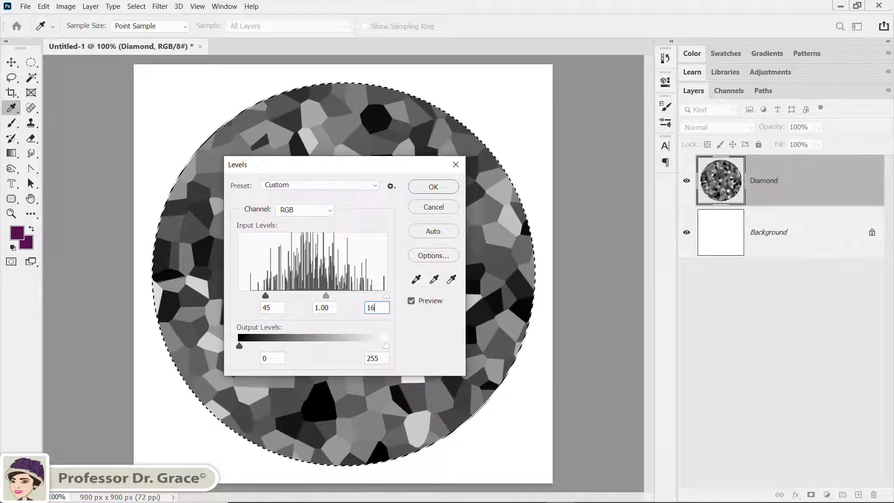
text(5)
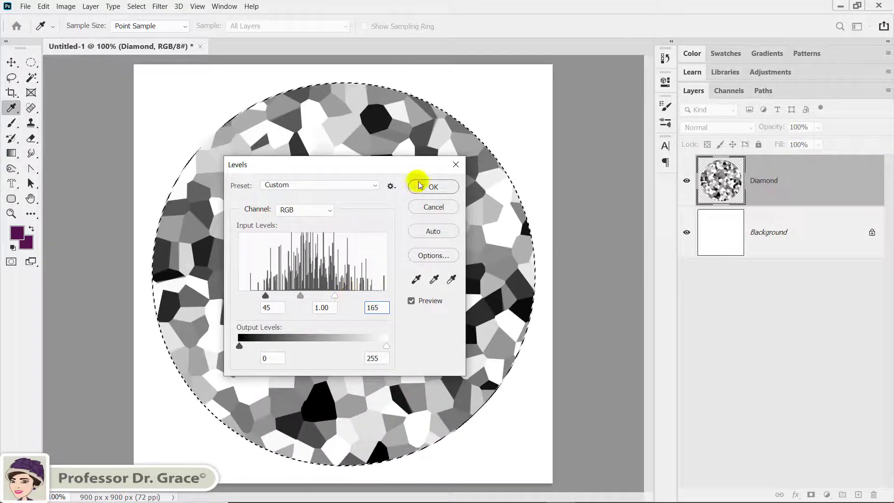
click(419, 186)
key(m)
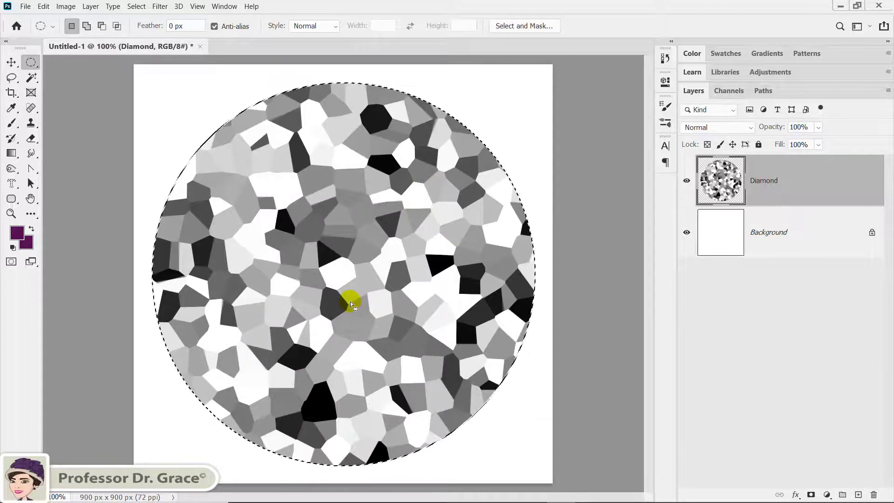
key(ctrl+d)
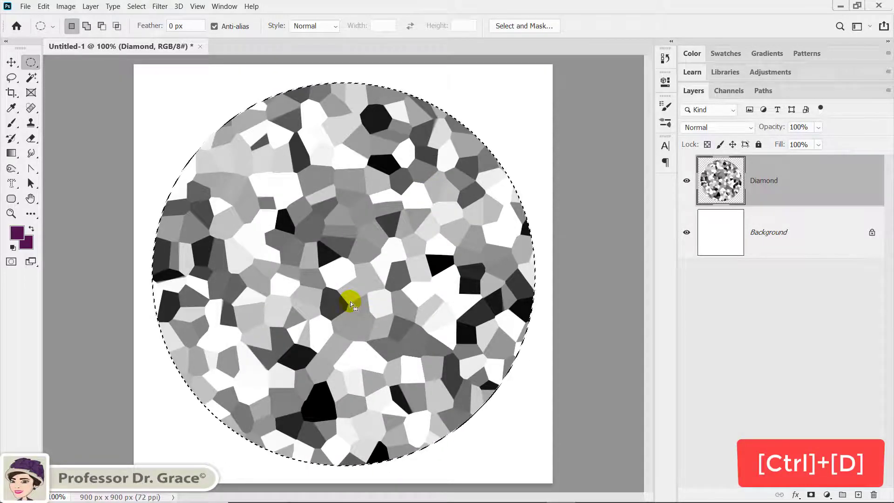
- Free Transform the Diamond layer proportionally to 10% width and height
key(ctrl+d)
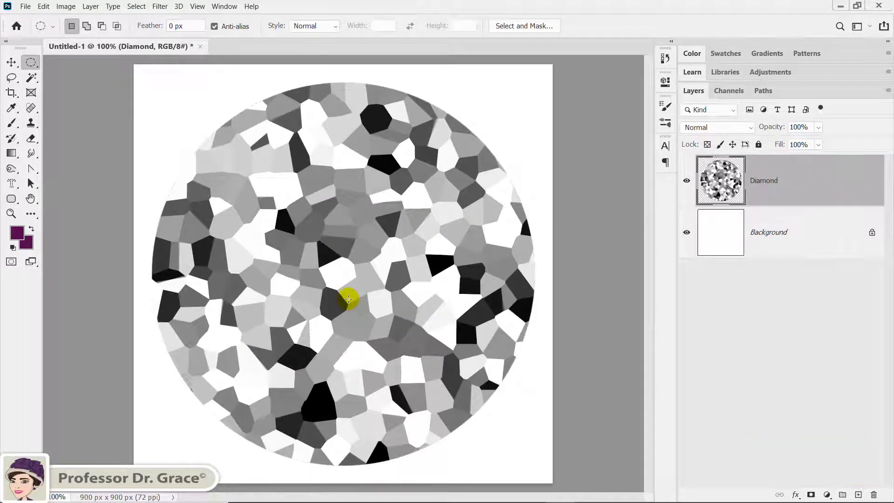
key(ctrl+t)
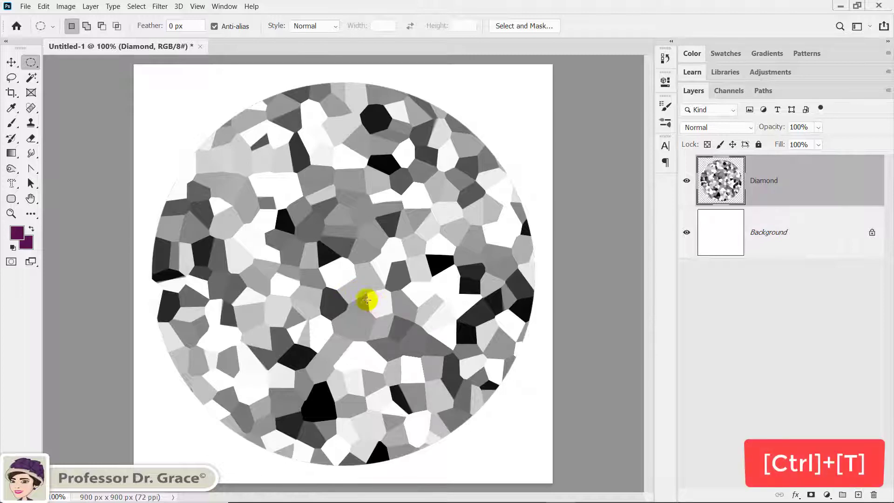
click(47, 7)
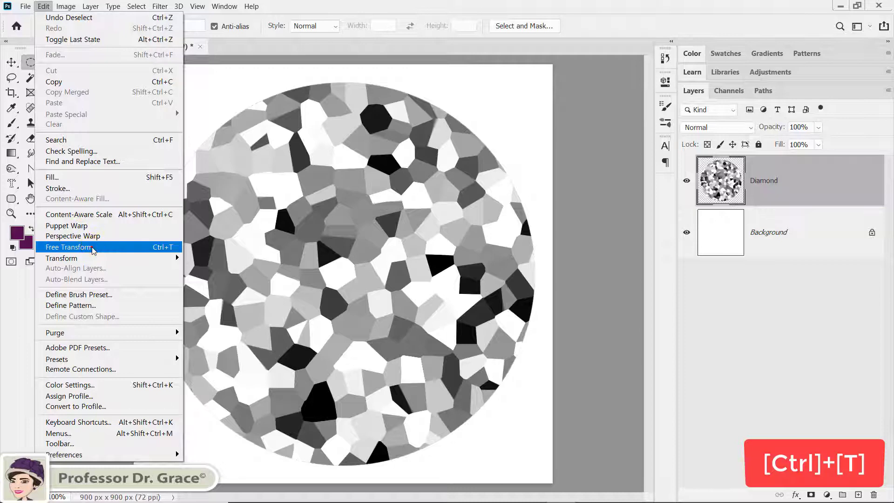
click(161, 249)
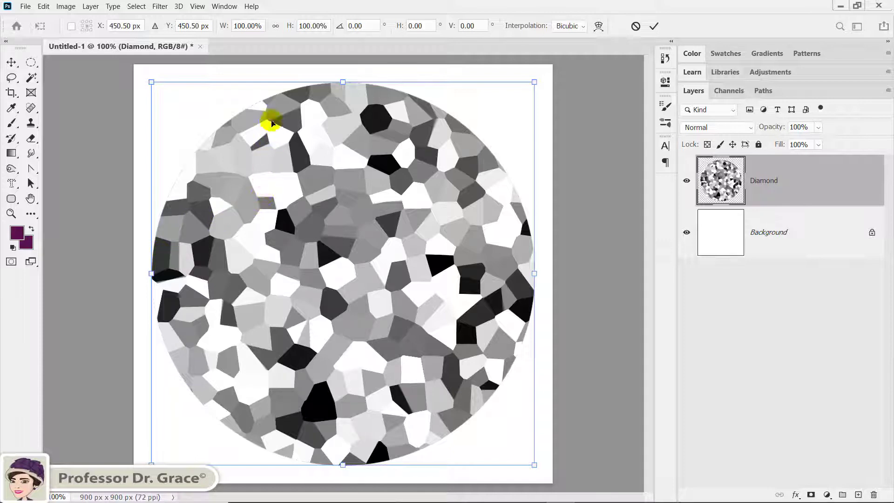
click(277, 27)
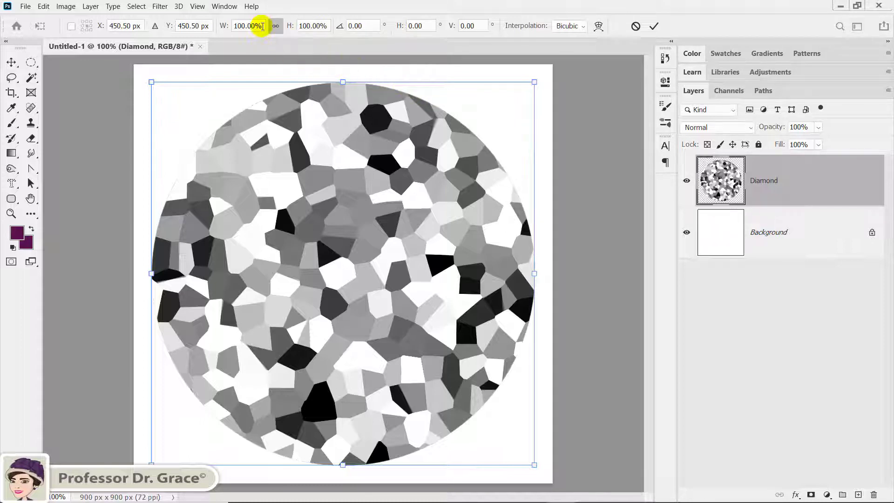
double_click(262, 26)
text(1)
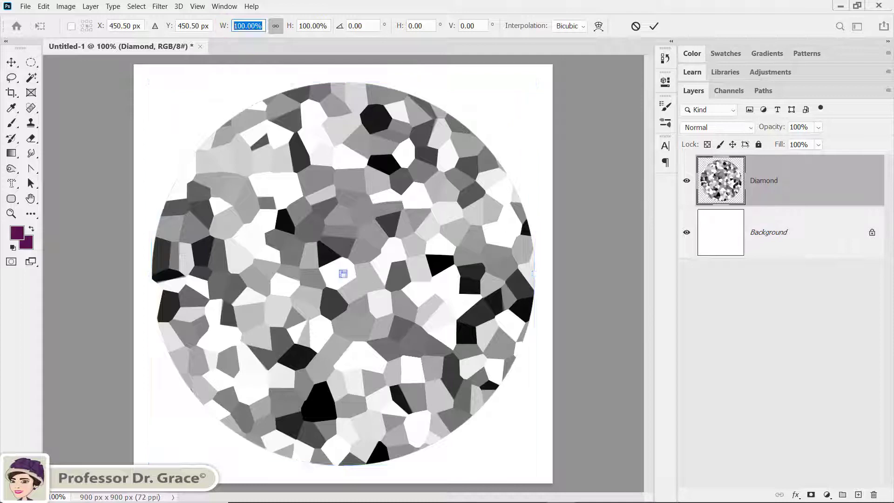
text(0)
key(Return)
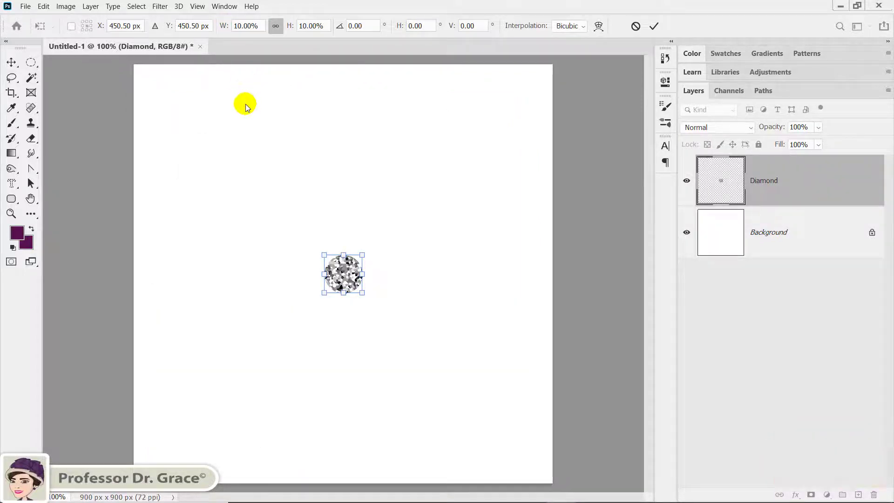
key(Return)
key(m)
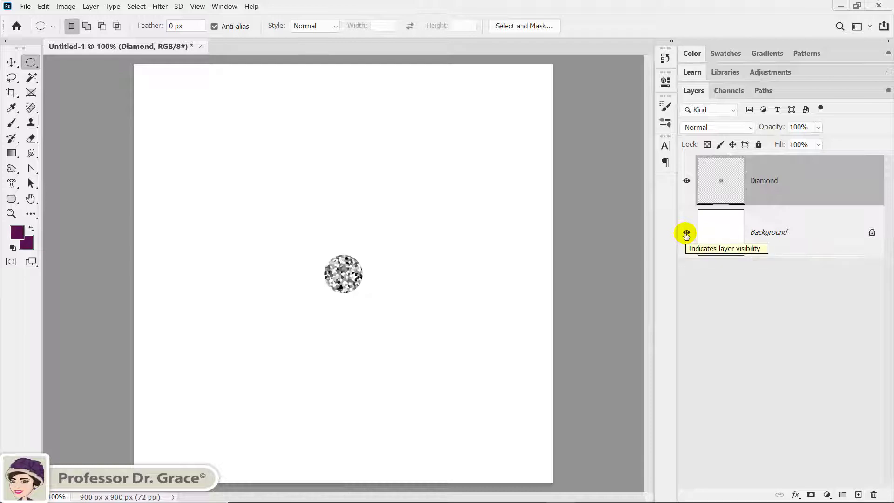
- Hide the Background layer and trim transparent pixels, leaving an 83×83 px canvas
click(686, 234)
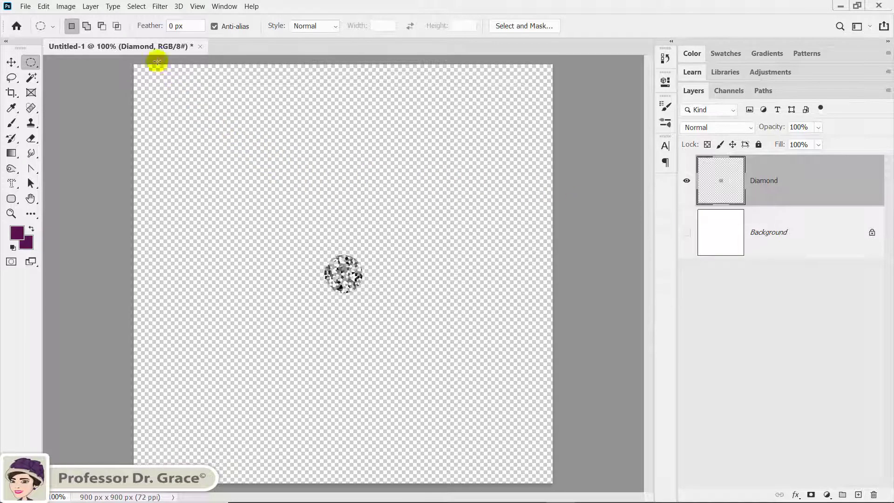
click(68, 6)
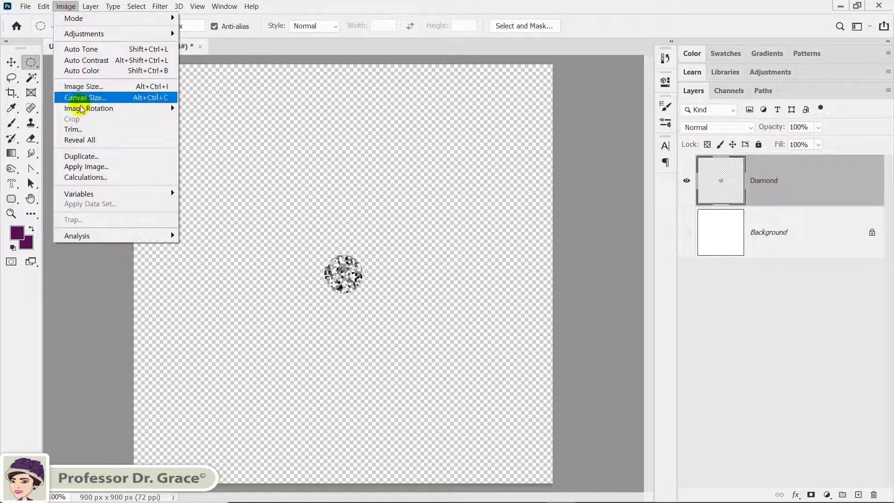
click(83, 129)
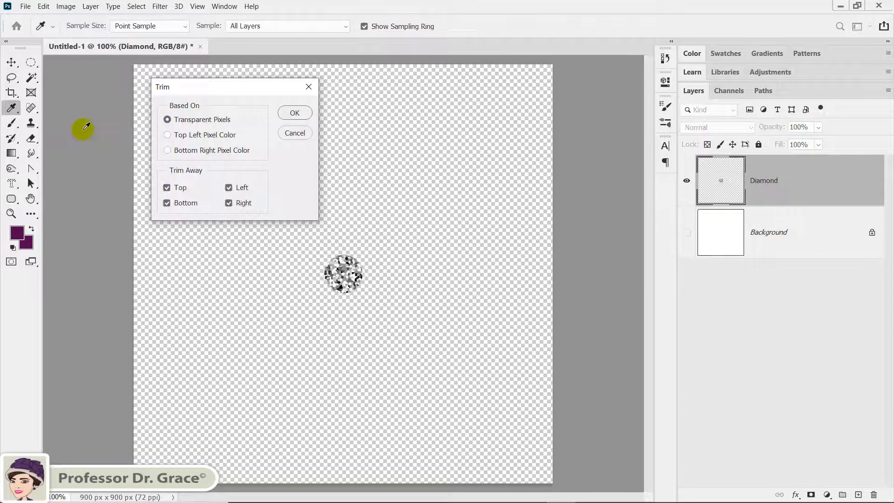
drag(245, 87, 354, 101)
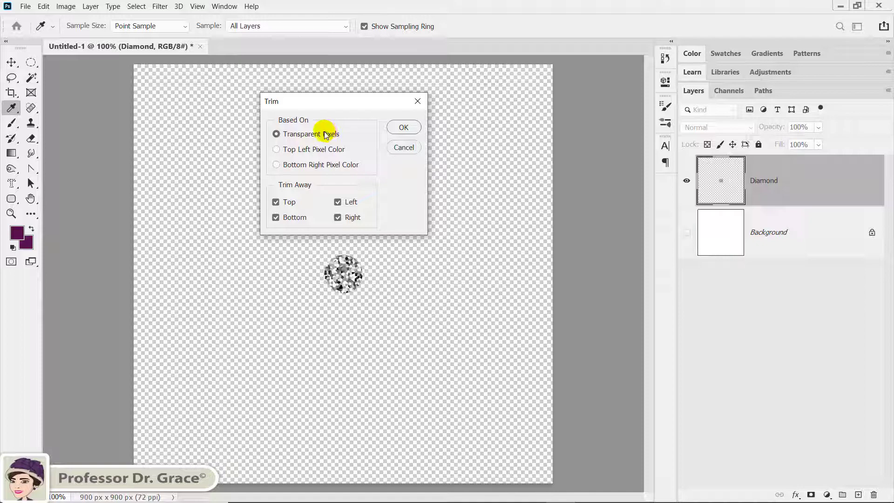
click(311, 134)
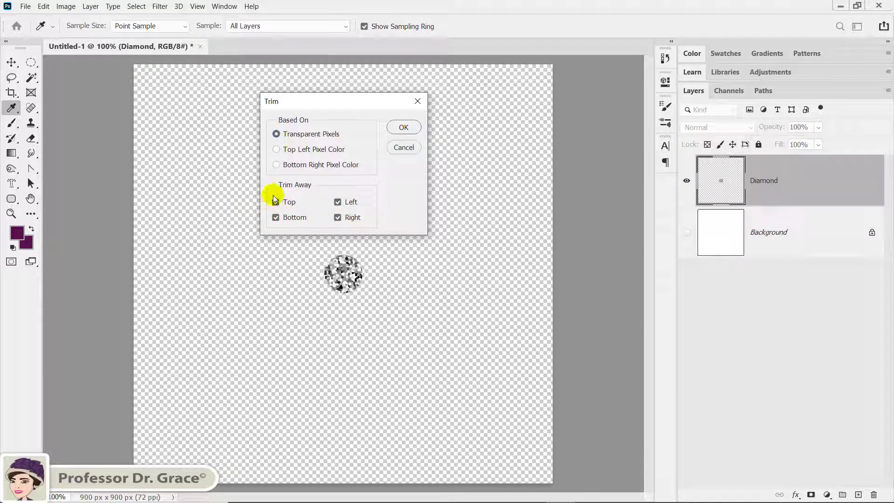
click(398, 127)
key(m)
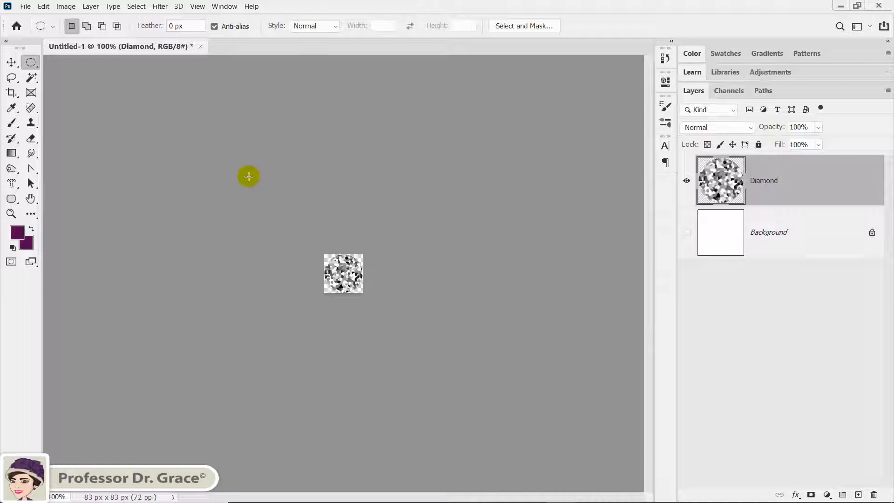
- Save to the computer as 53_Diamond.psd with Maximize Compatibility kept on
key(ctrl+s)
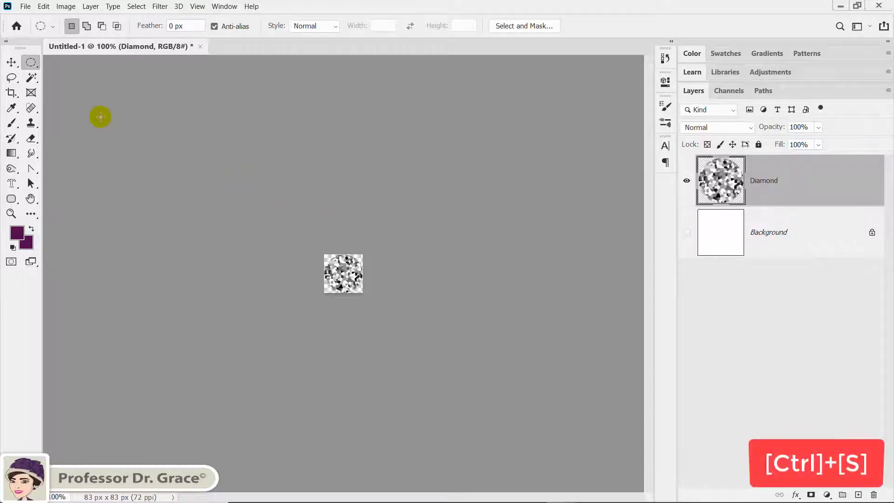
click(27, 7)
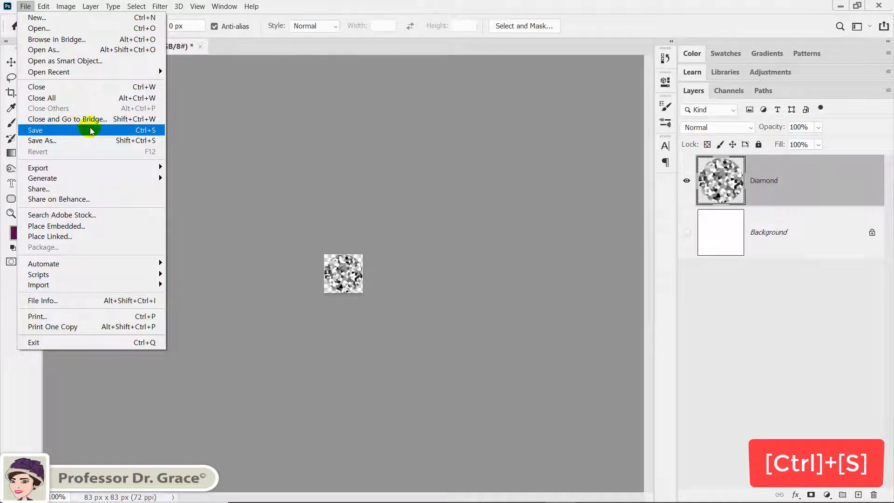
click(151, 131)
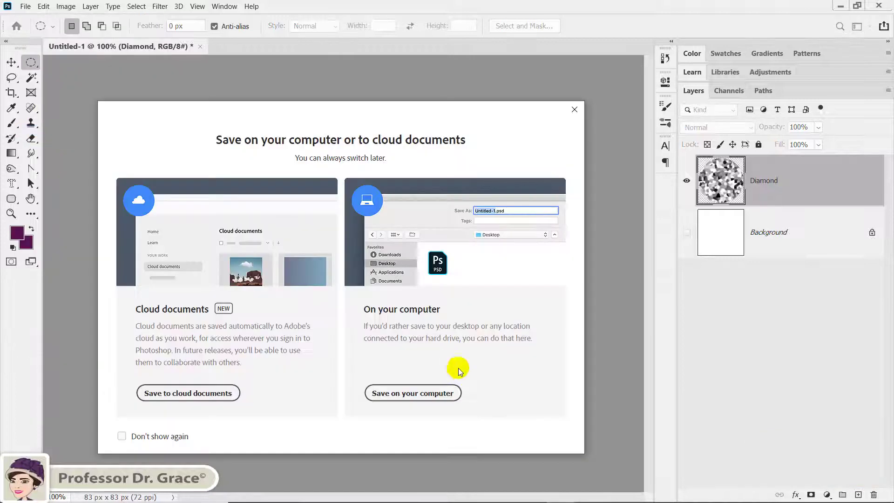
click(408, 394)
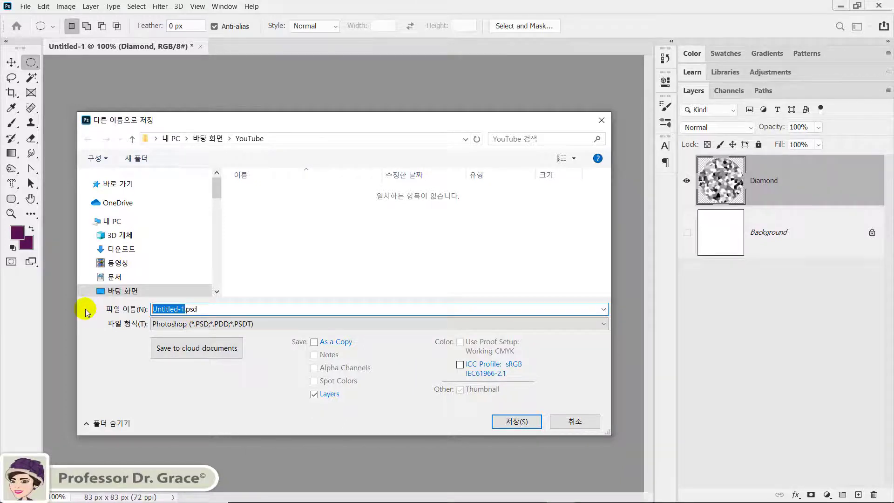
text(53_)
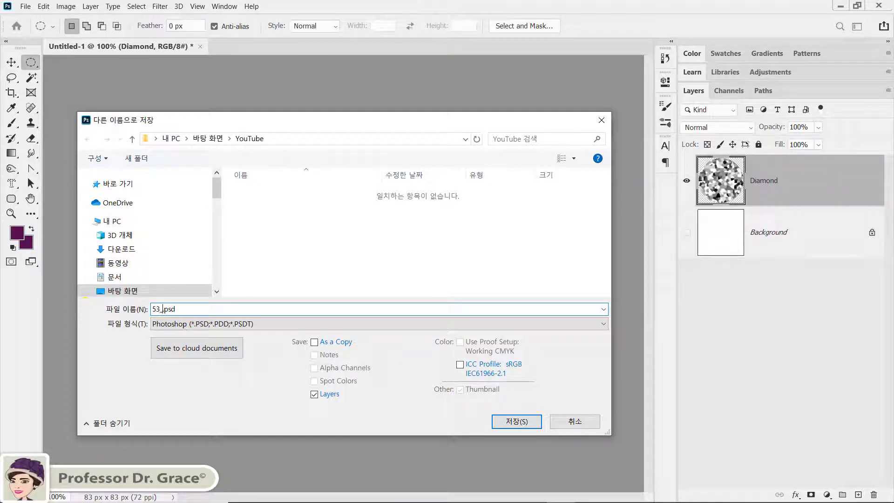
text(Diam)
text(ond)
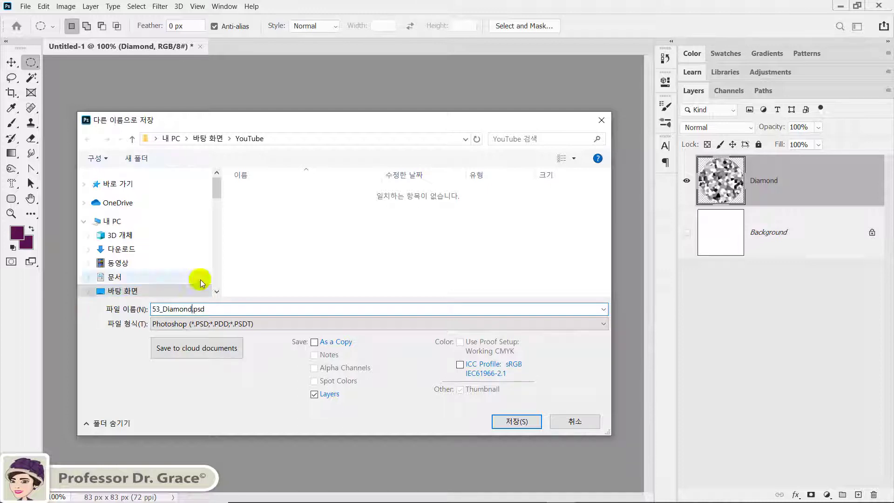
click(517, 422)
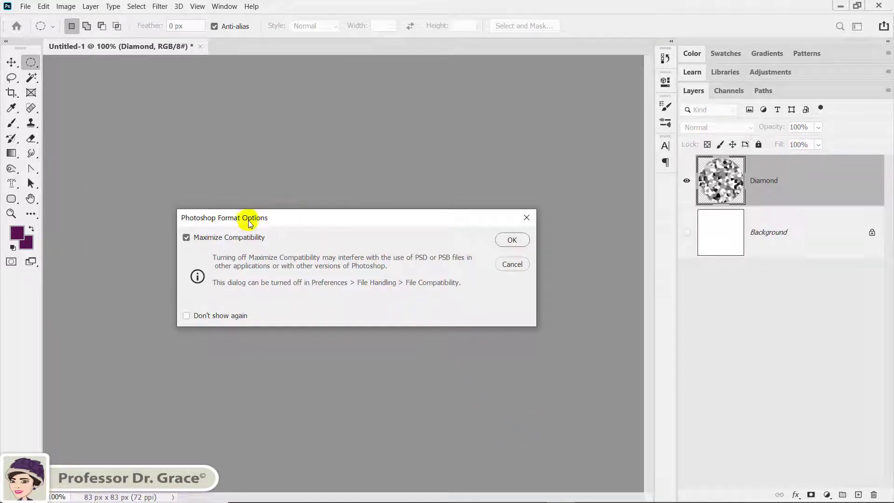
click(521, 242)
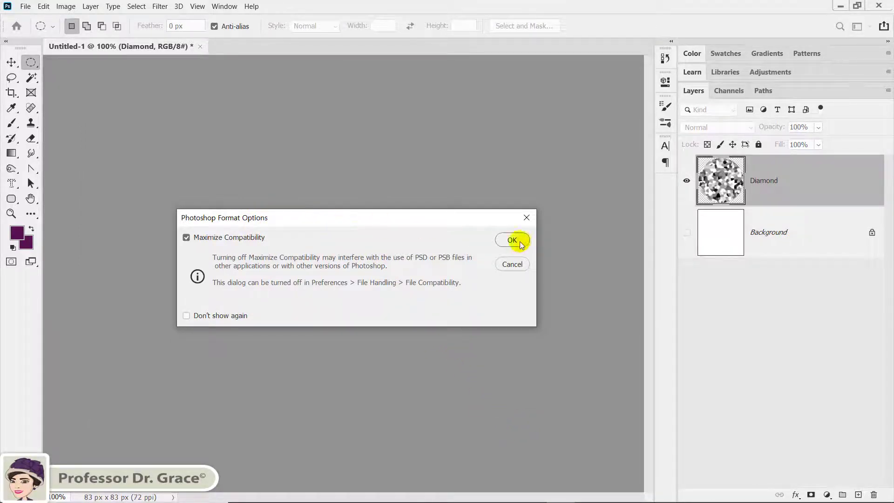